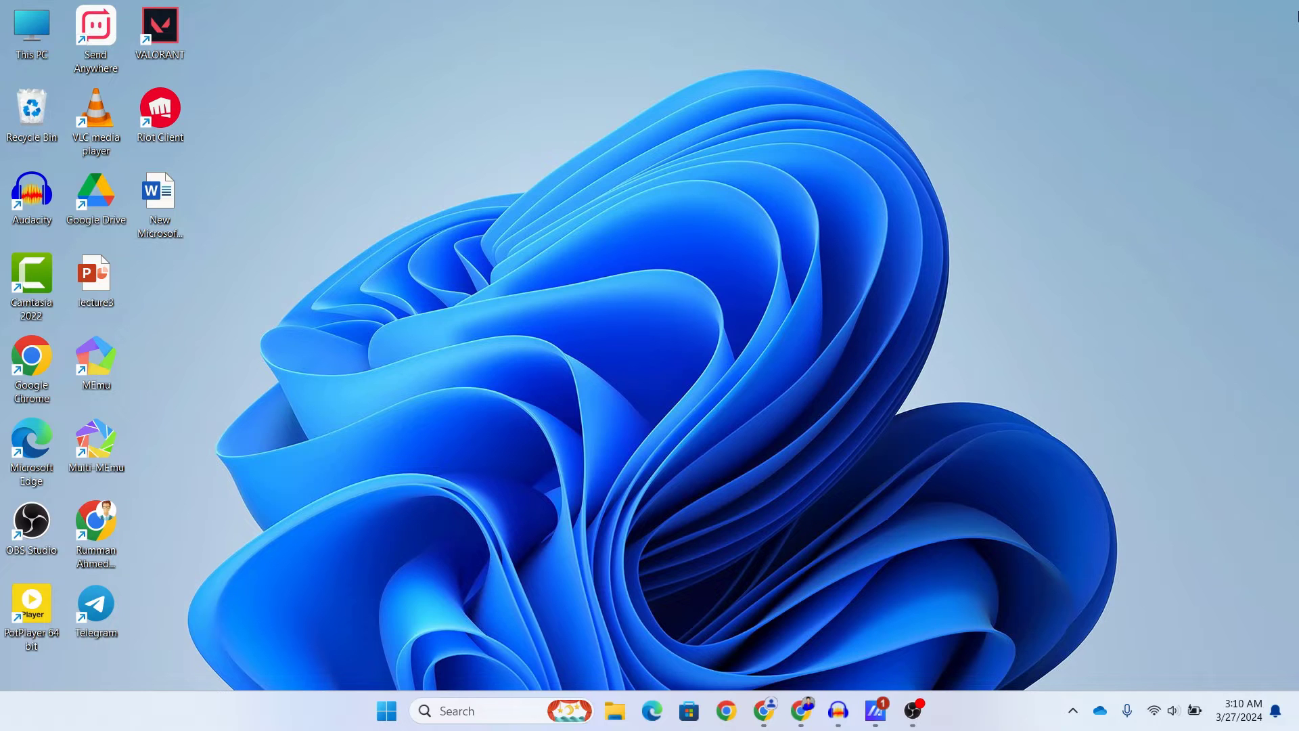
Step: Raise the system volume to about 60 from the tray's Quick Settings
left_click(1176, 722)
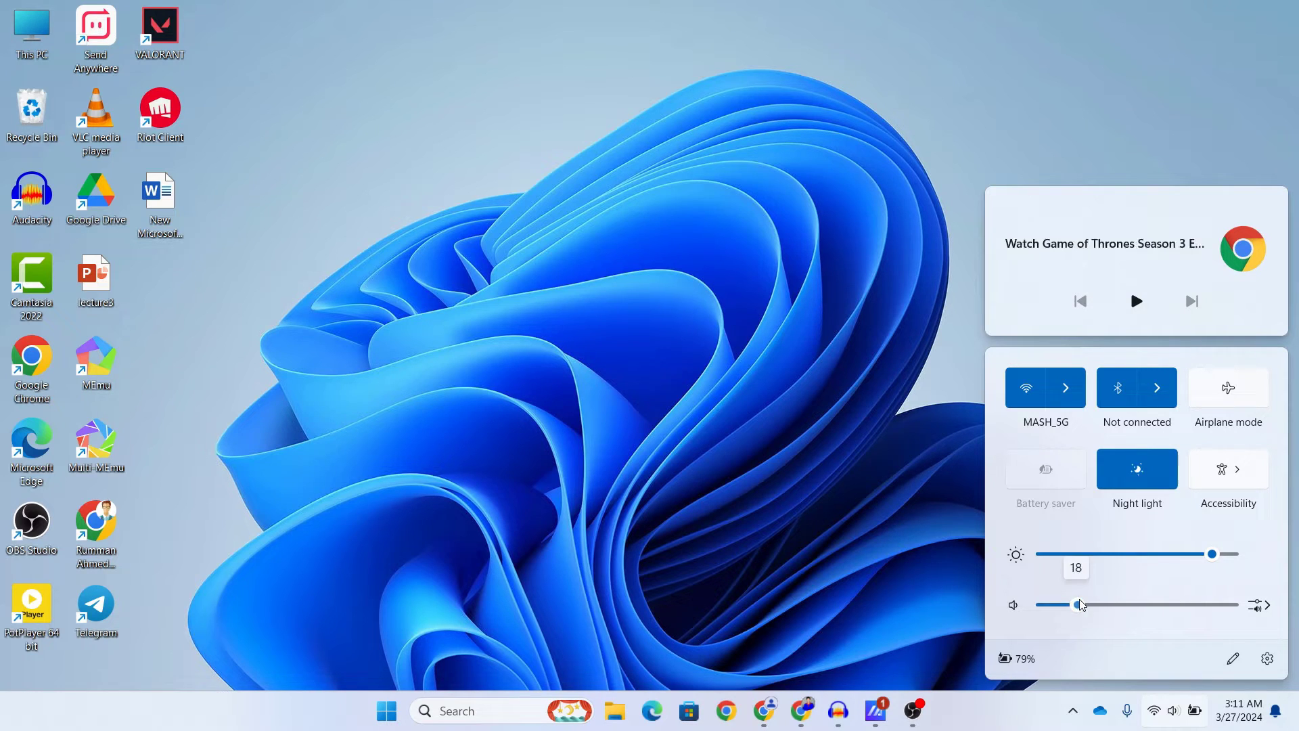
left_click_drag(1076, 604, 1233, 606)
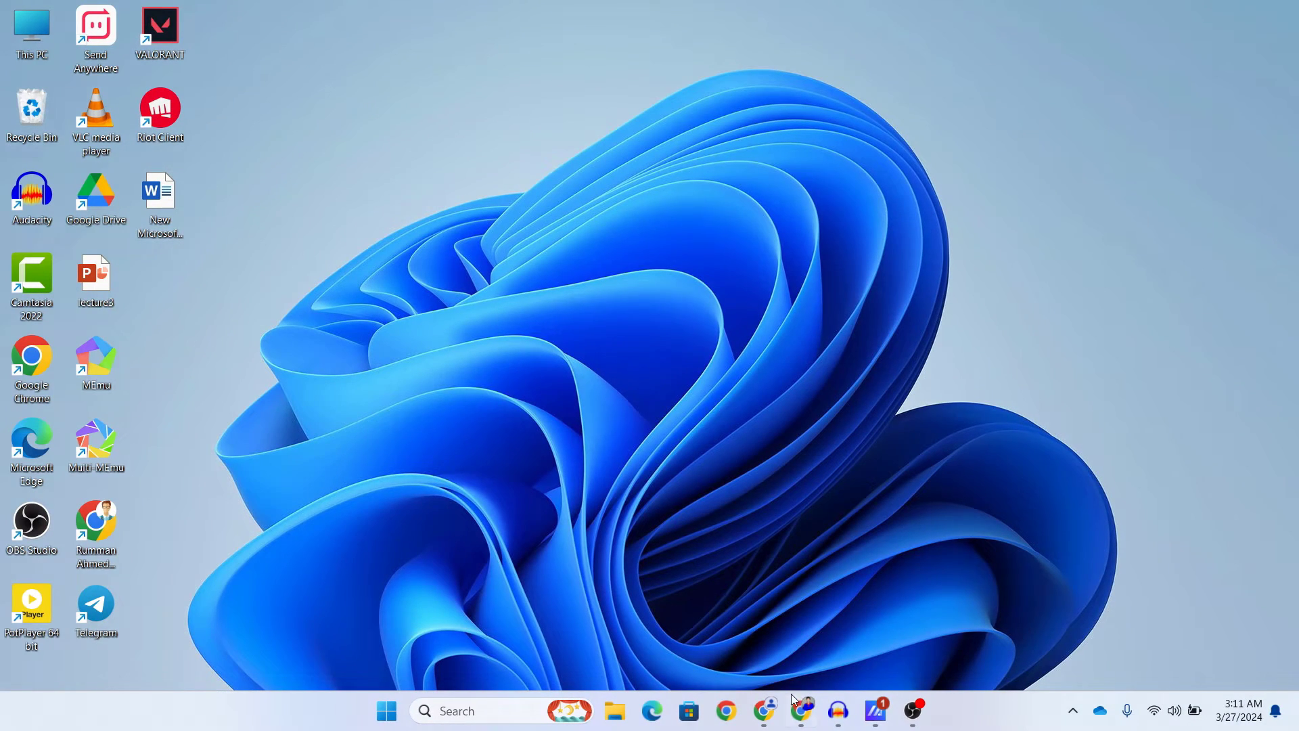
Step: Open Control Panel by searching 'control' and keep it viewed by Large icons
left_click(497, 721)
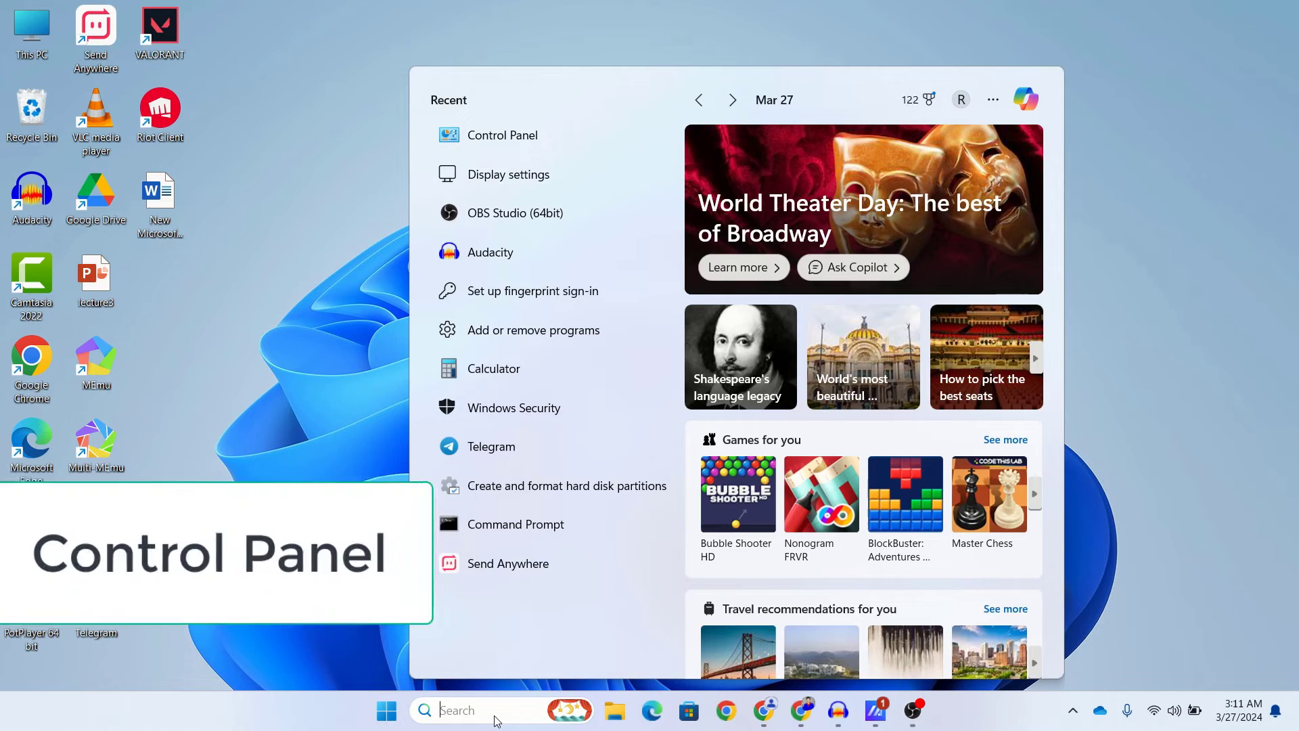
type("control")
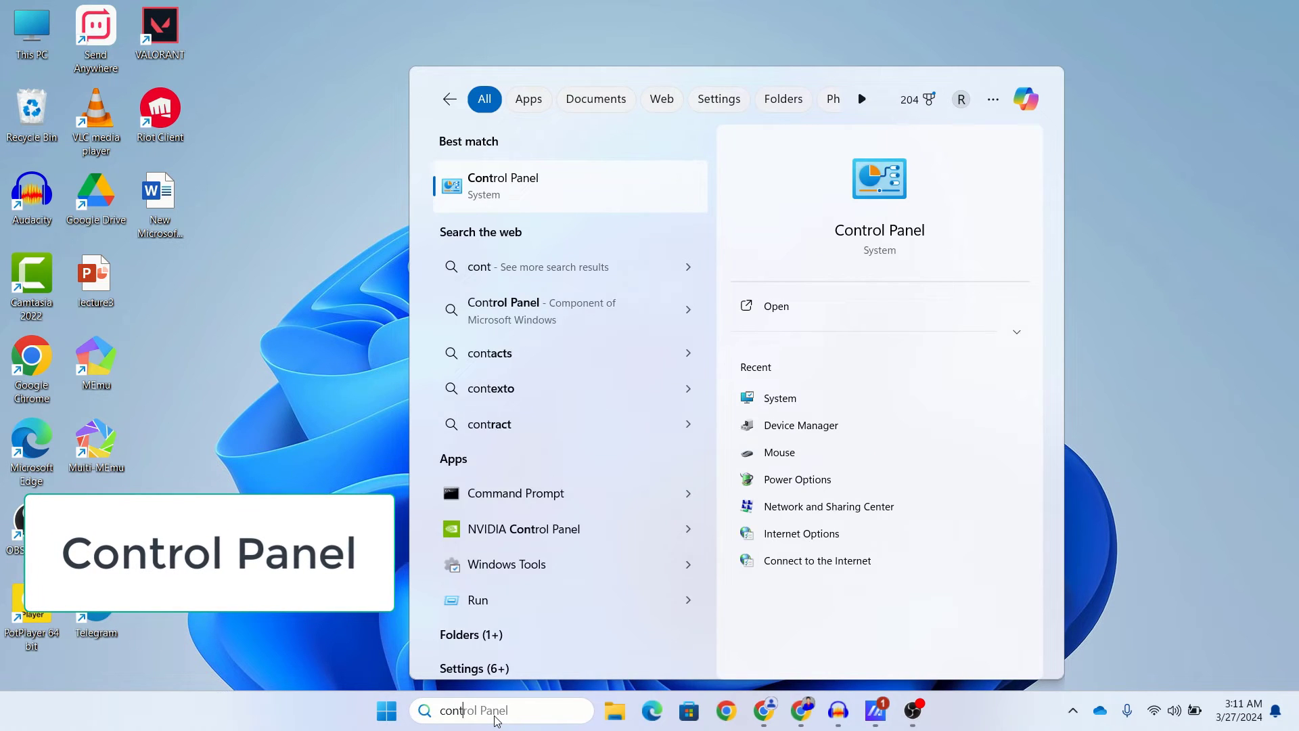
left_click(566, 194)
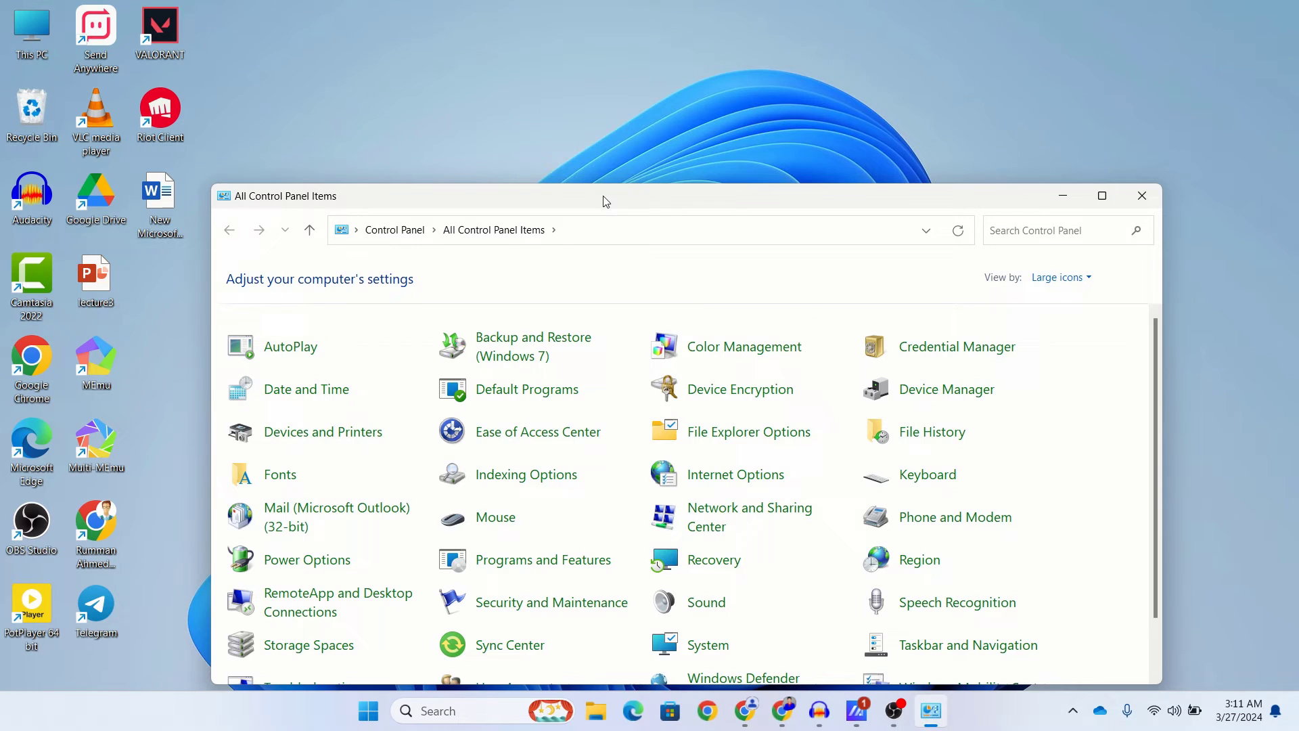
left_click_drag(605, 200, 607, 119)
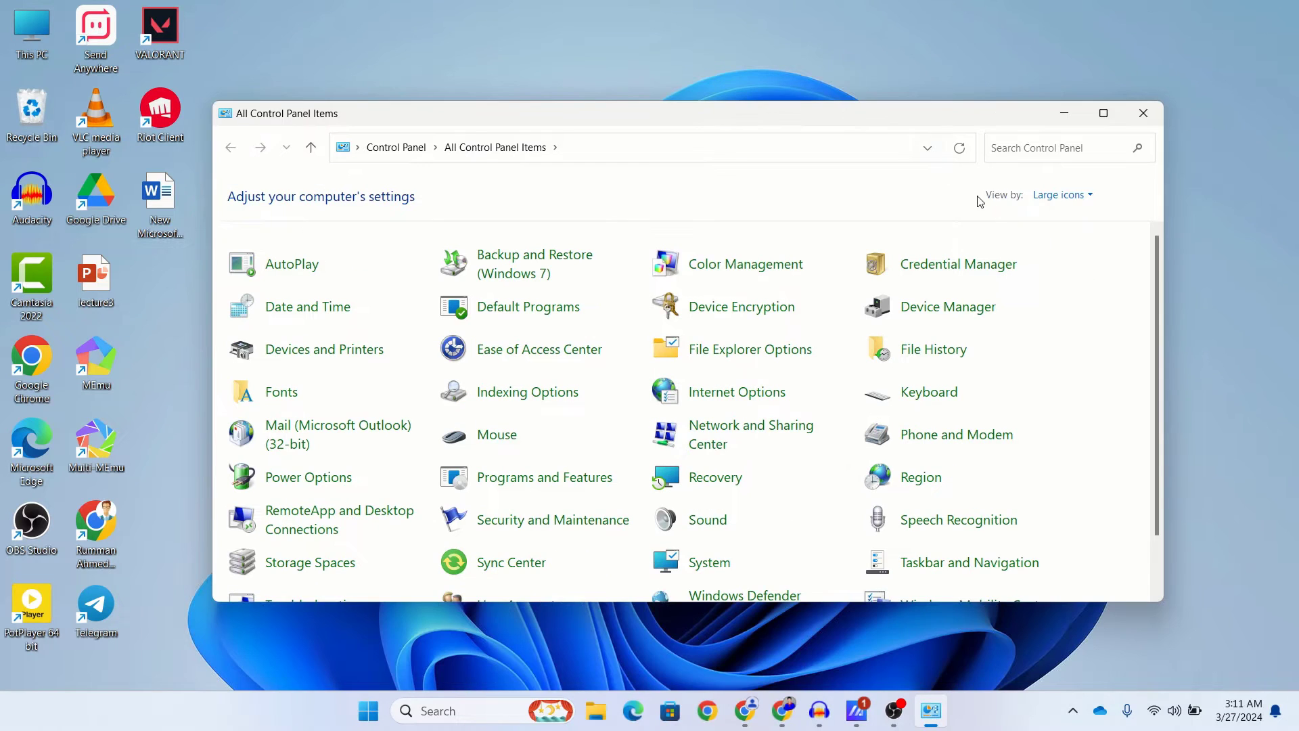
left_click(1062, 195)
left_click(1079, 241)
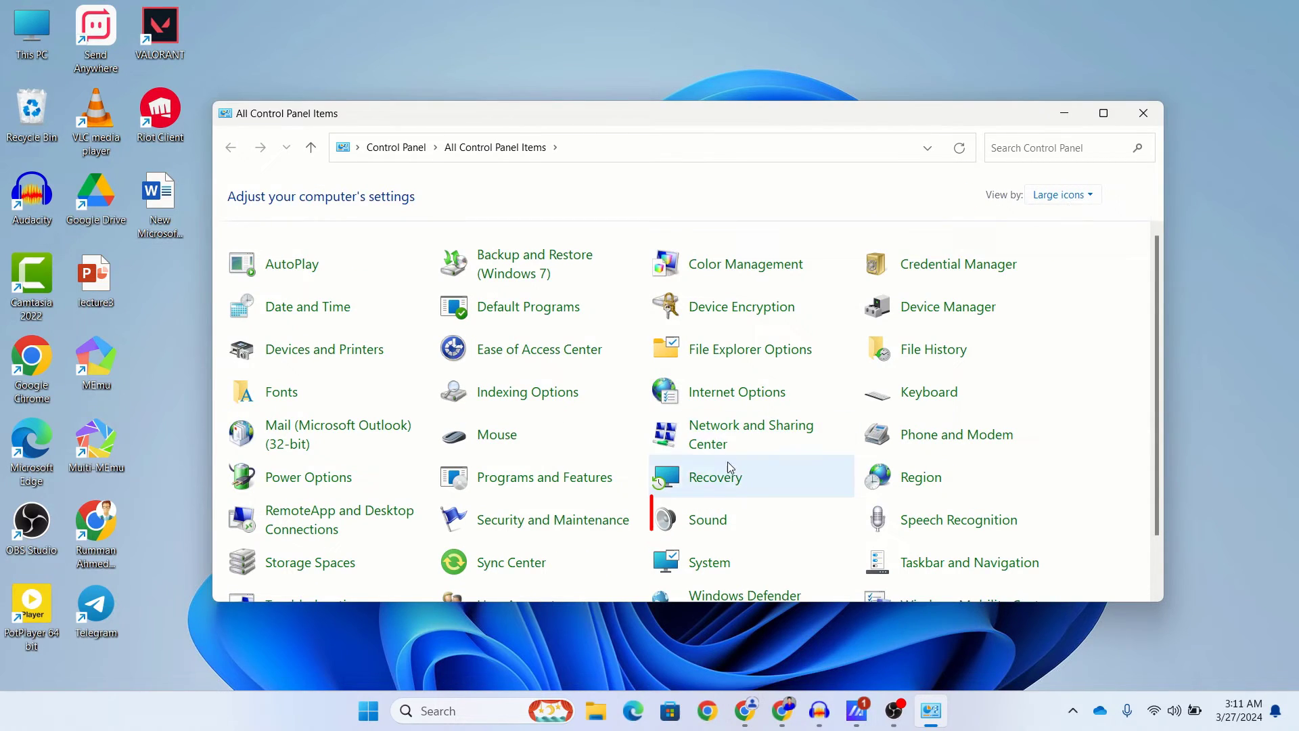
Step: In the Sound dialog, set the Realtek Speakers as the default playback device
left_click(722, 521)
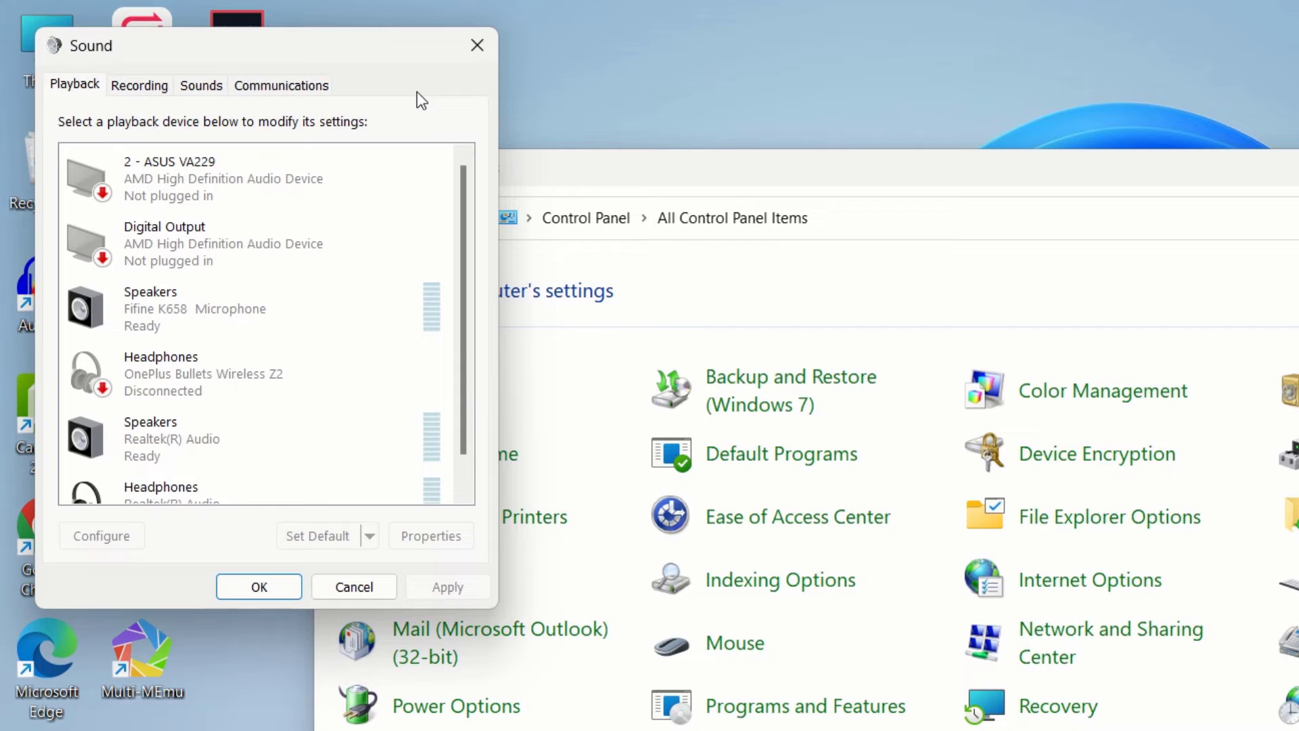
left_click(202, 86)
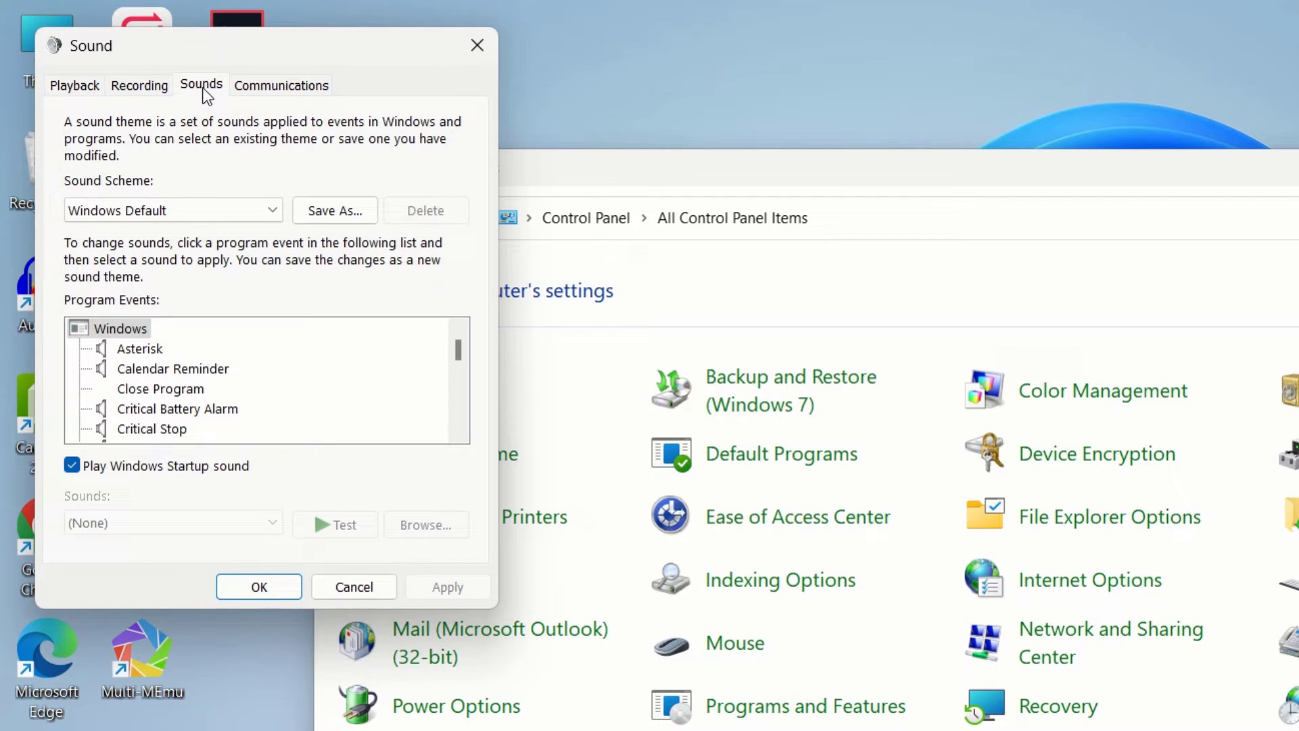
left_click(62, 87)
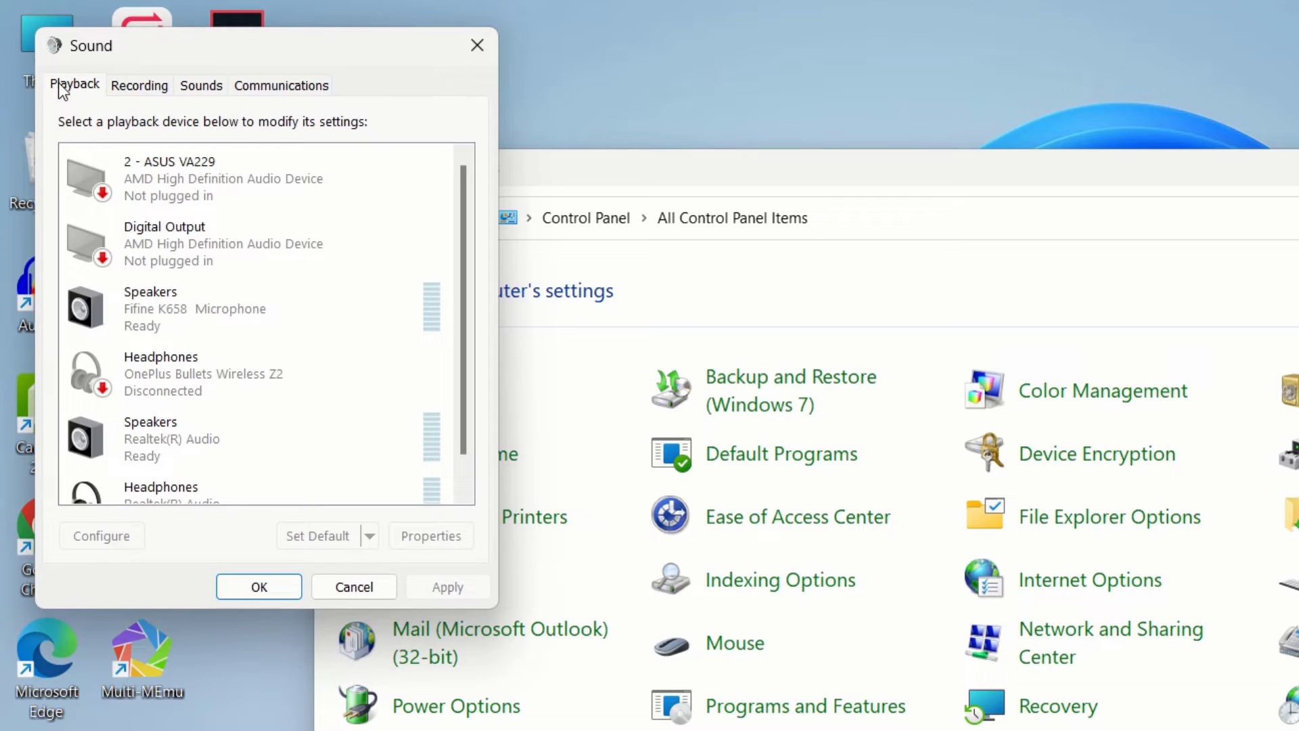
scroll(468, 262, "down", 1)
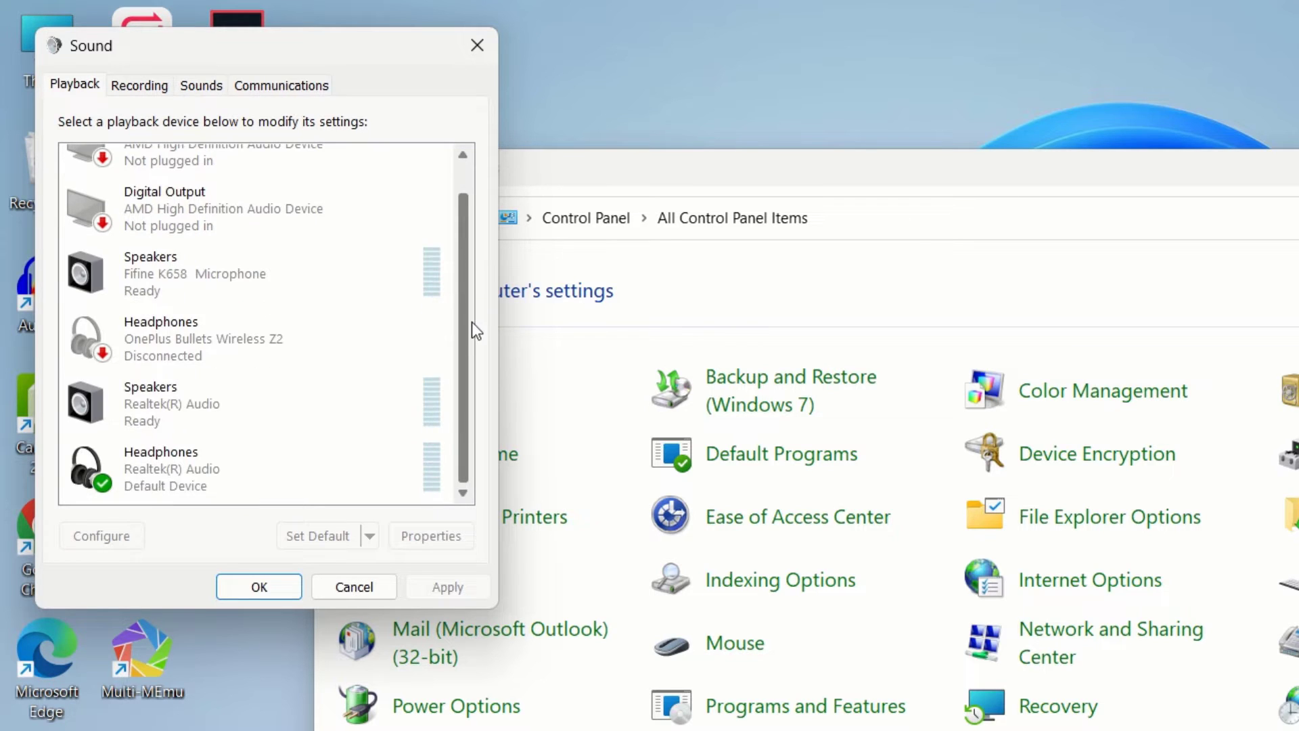
left_click(278, 429)
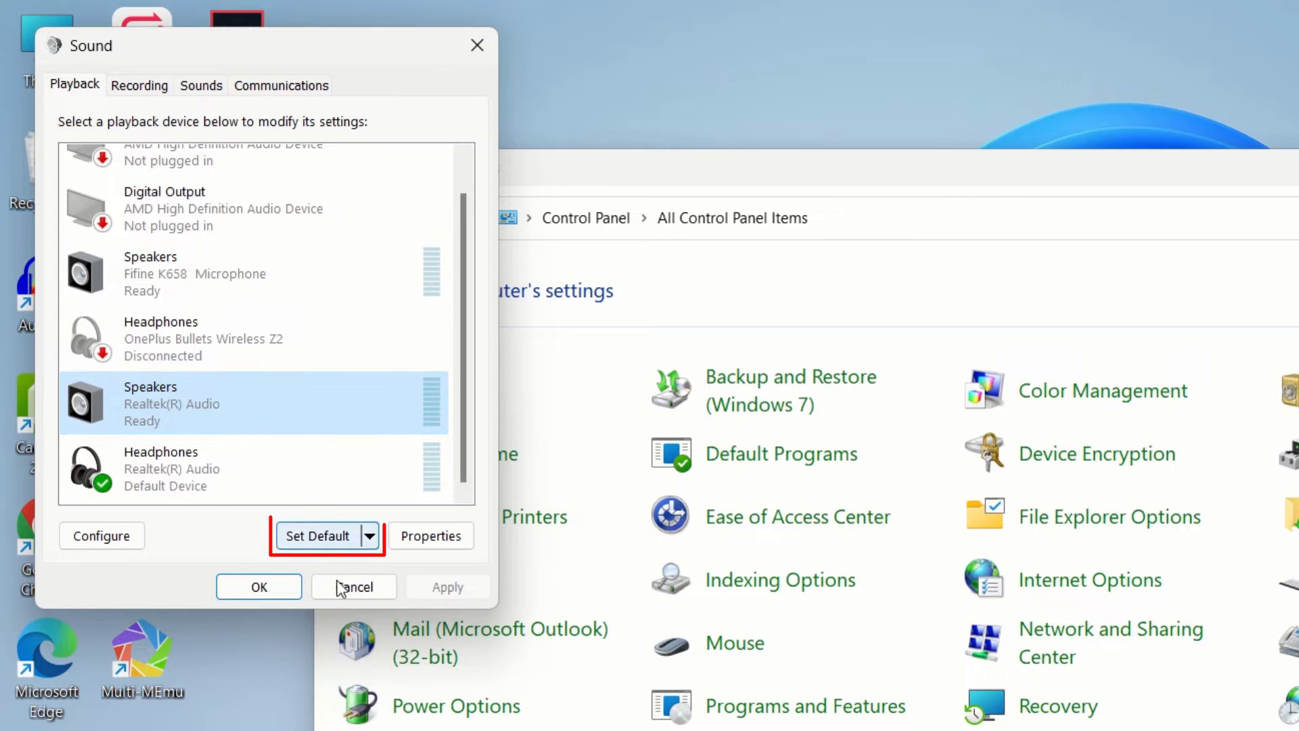
left_click(348, 541)
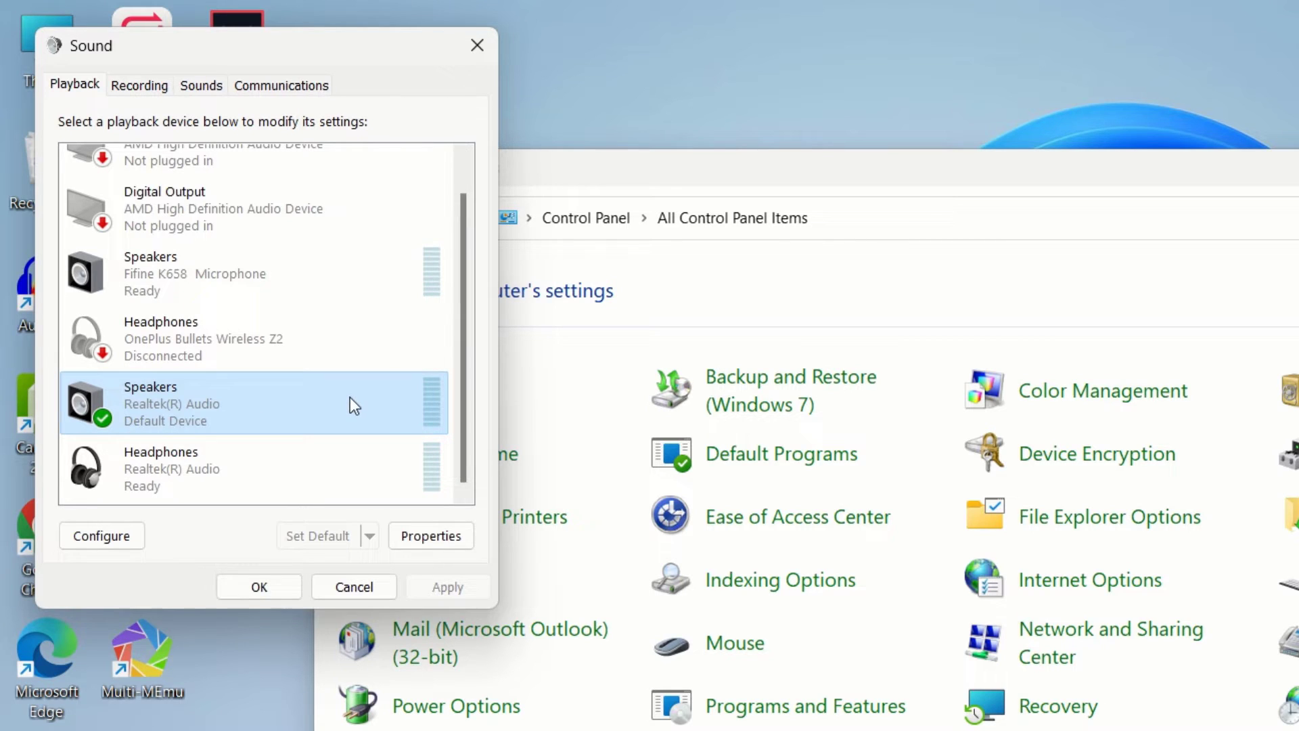
Step: On the Communications tab, choose Do nothing and apply it
scroll(464, 397, "up", 1)
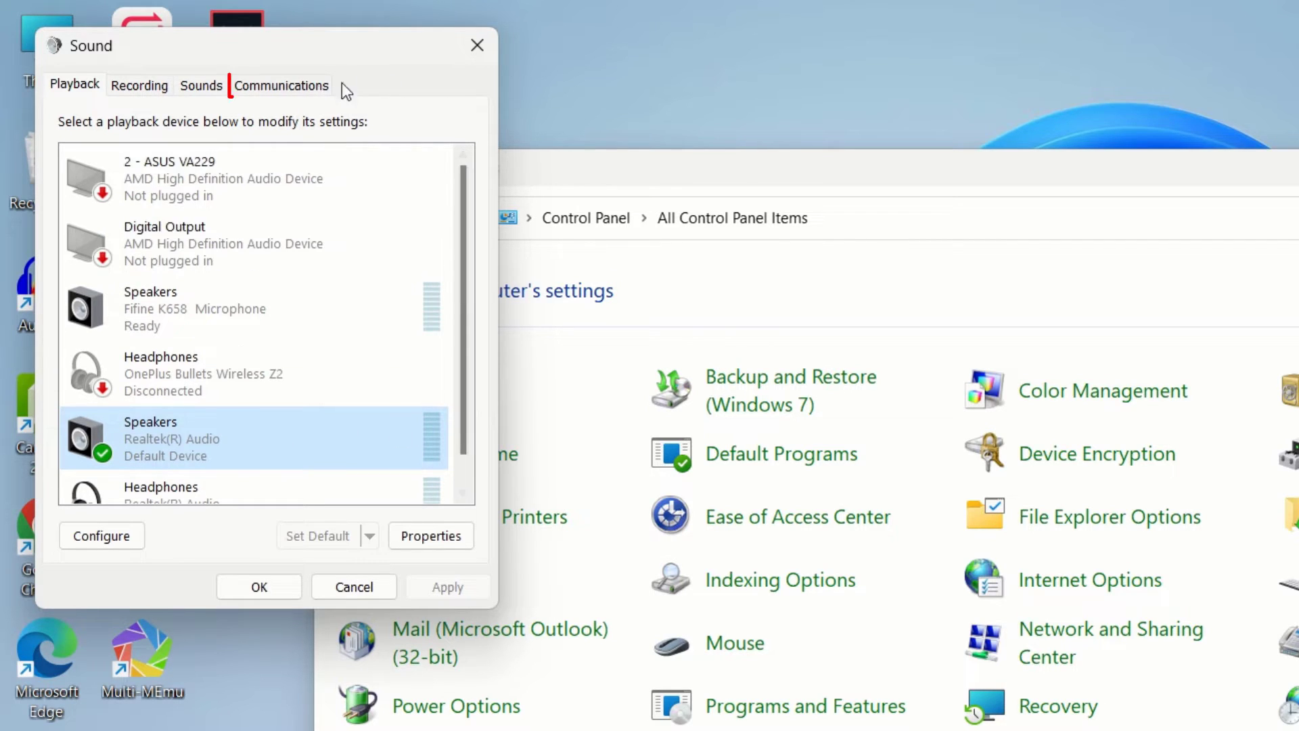
left_click(302, 88)
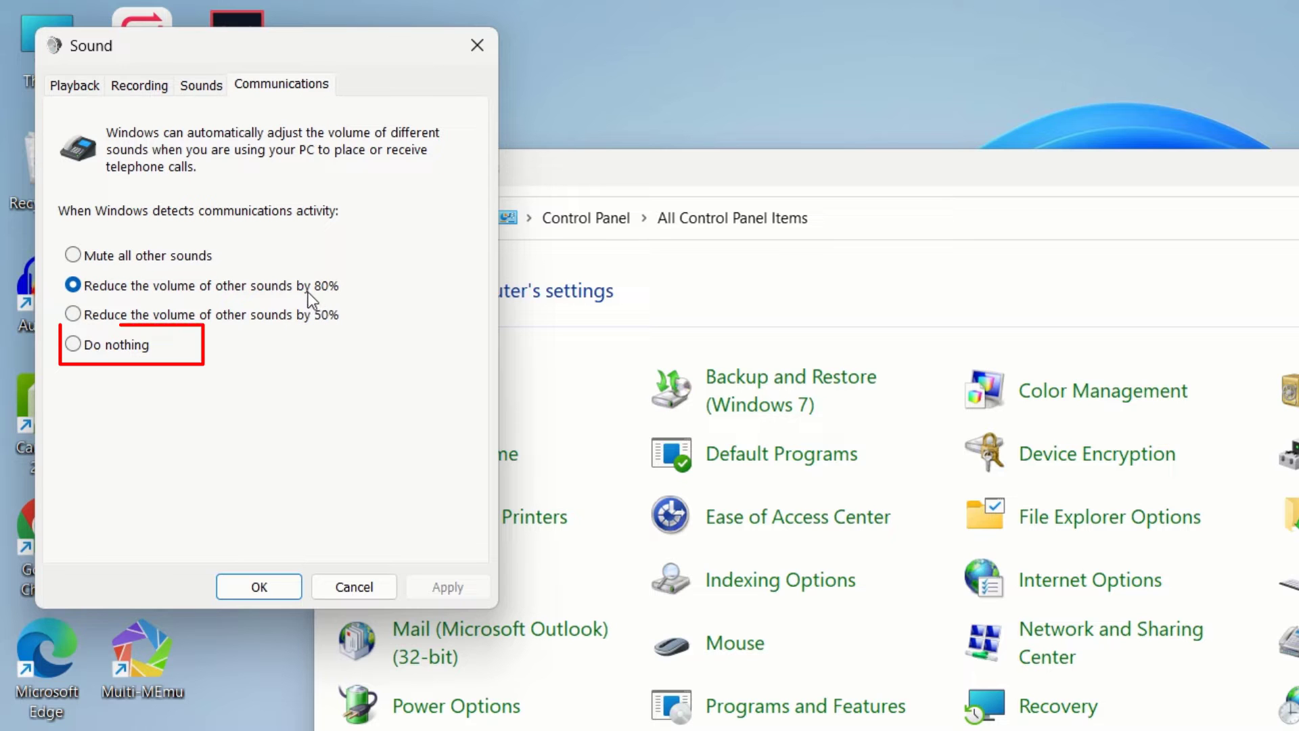
left_click(91, 353)
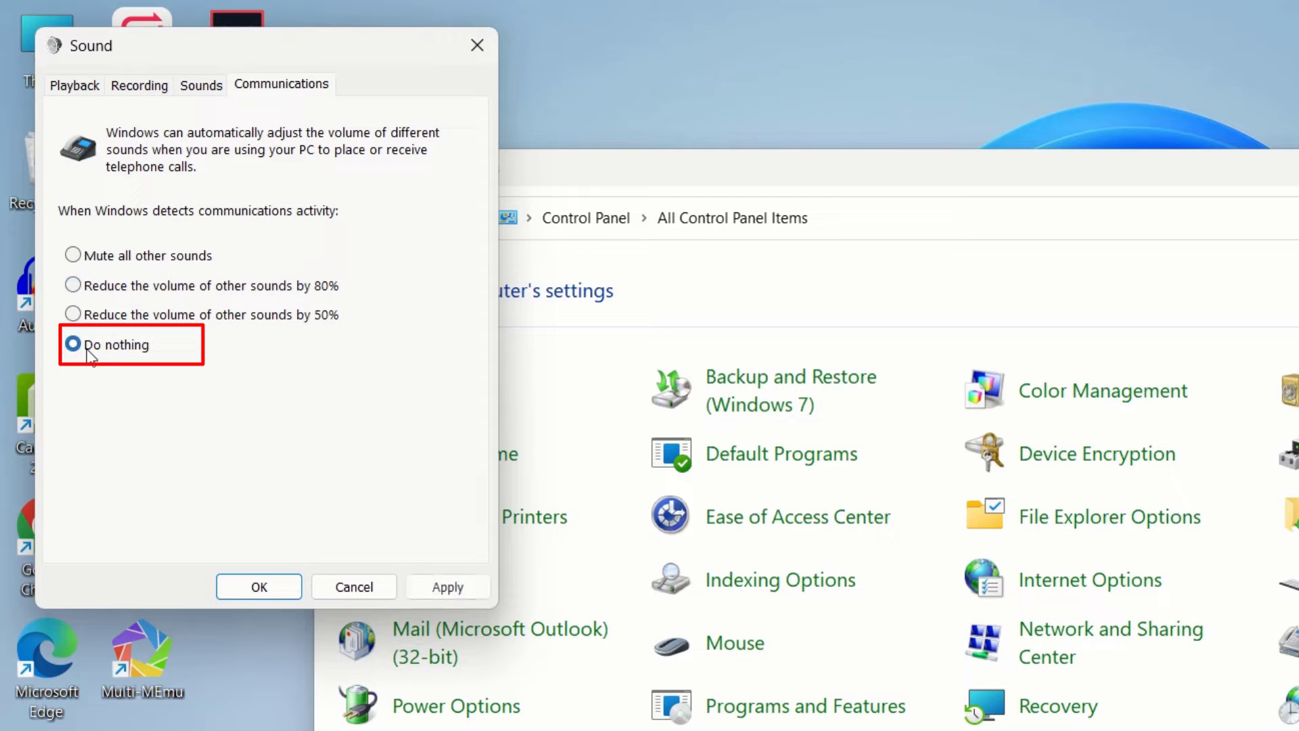
left_click(479, 582)
Step: Close and reopen Sound, then open the Realtek Speakers' properties
left_click(259, 586)
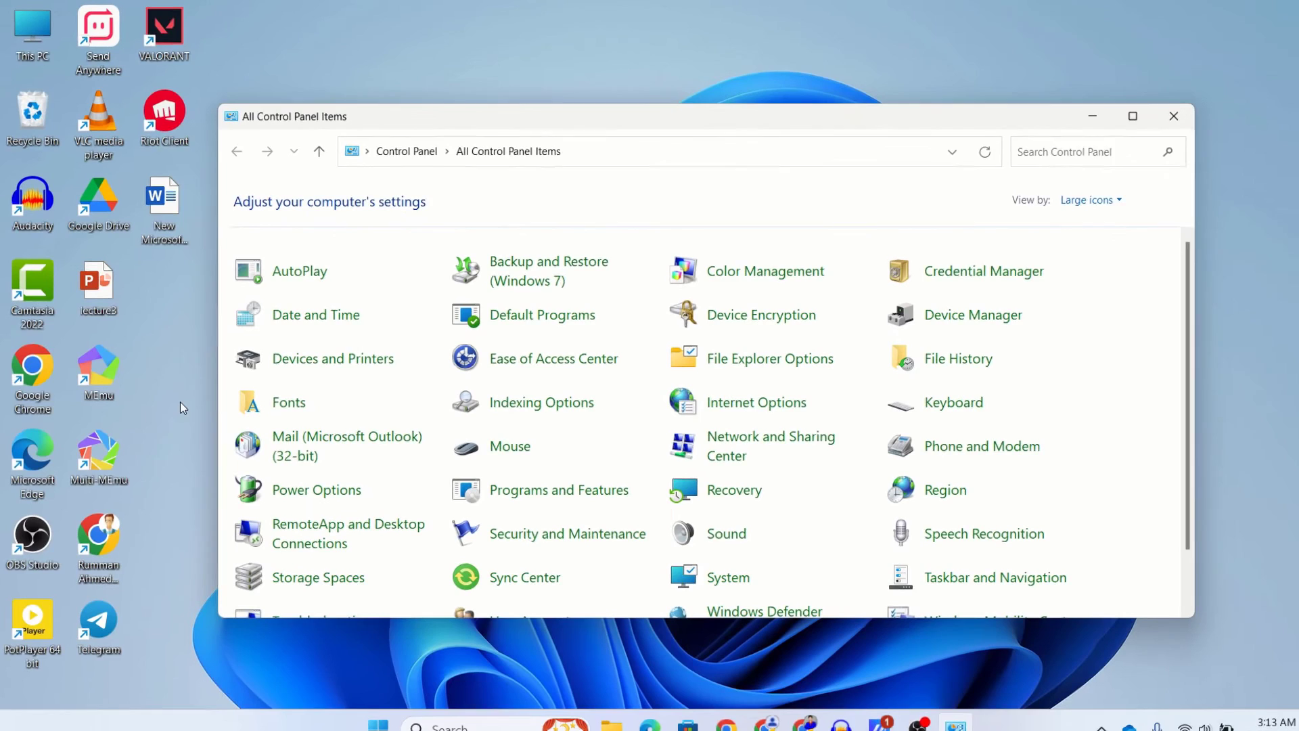
left_click(708, 519)
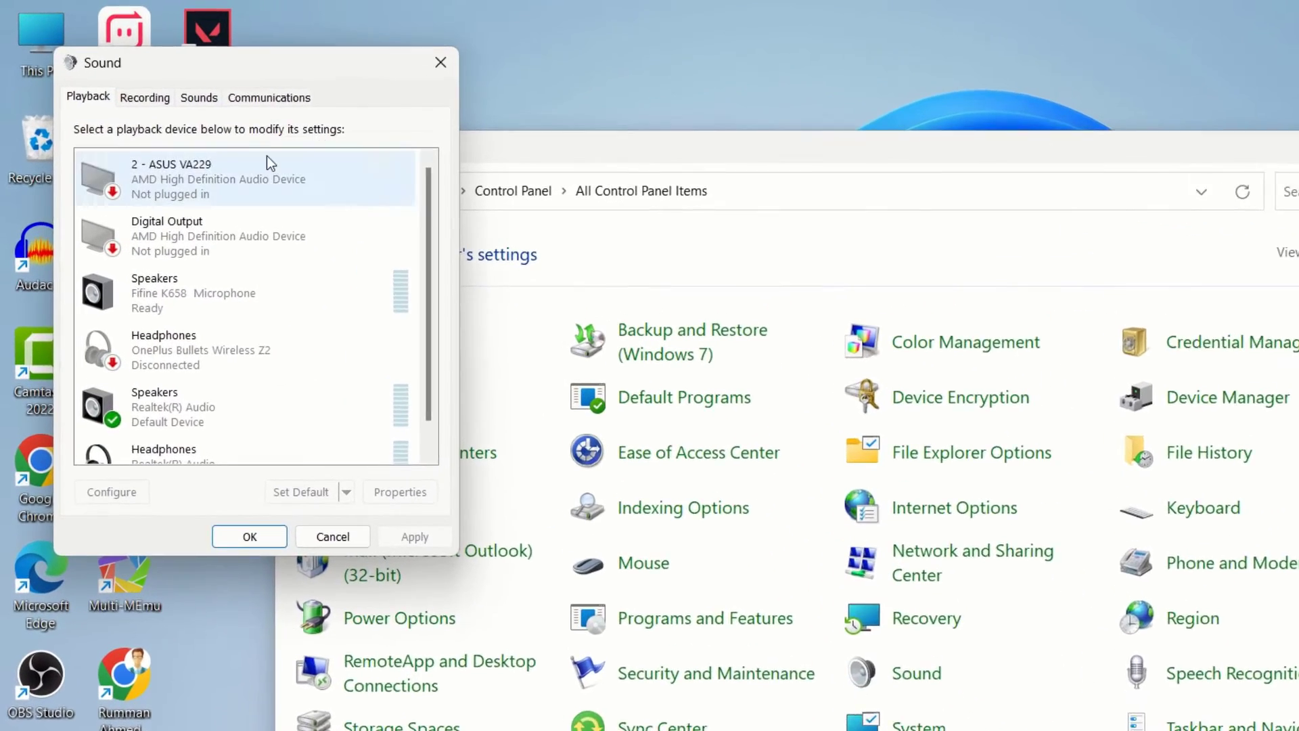
scroll(269, 203, "down", 1)
left_click(254, 383)
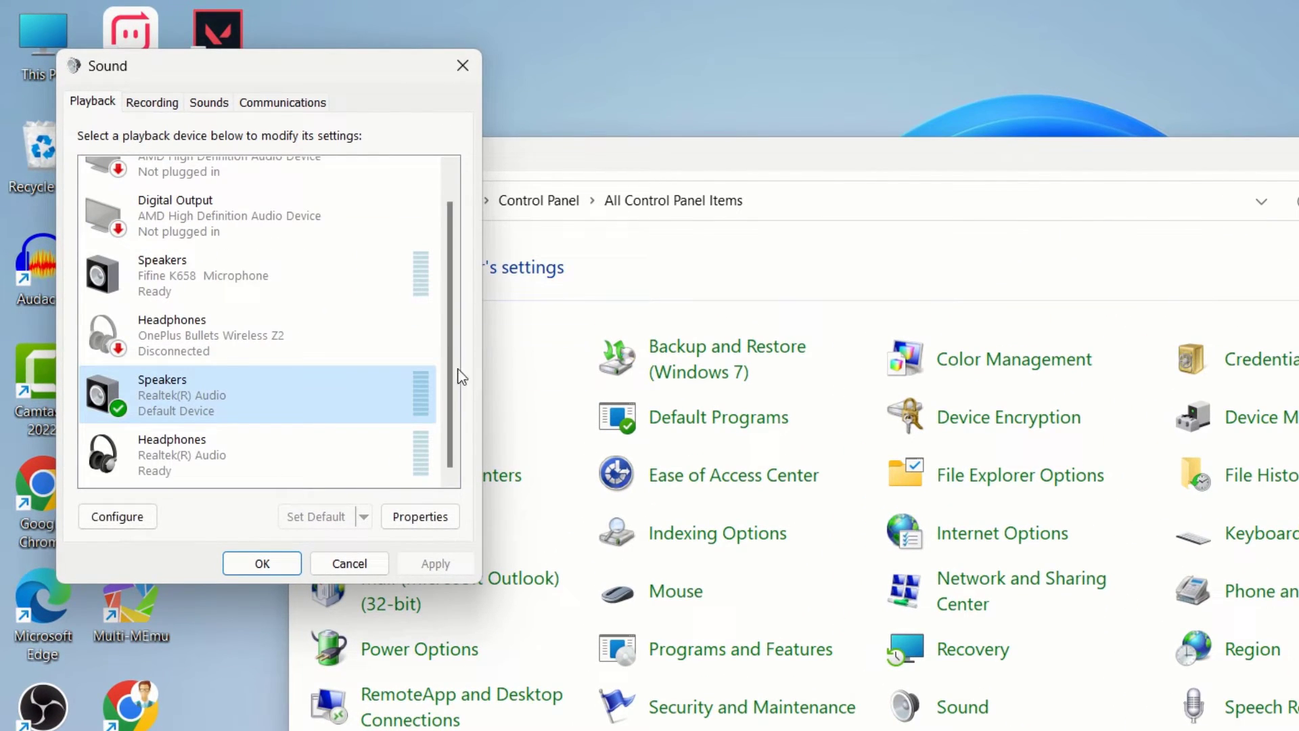
left_click(420, 516)
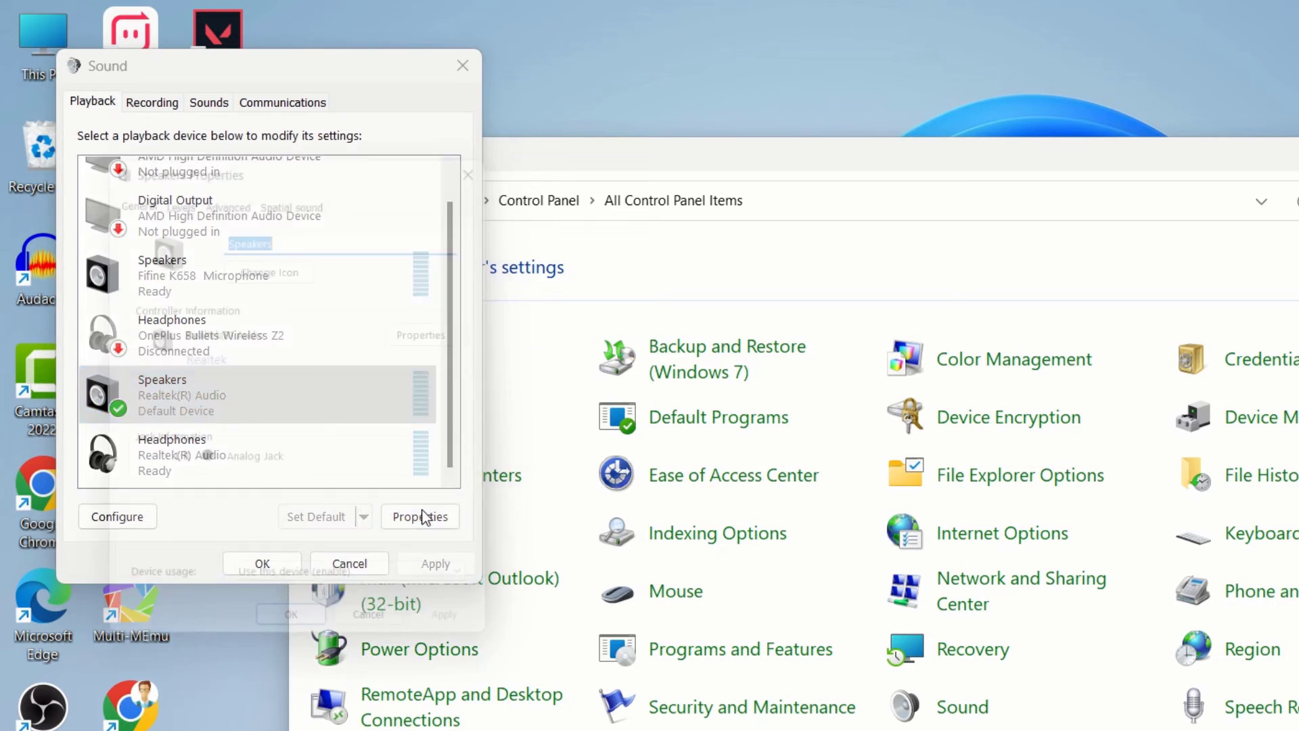
Step: Raise the Realtek Speakers' output level to 100, check the Advanced format, and confirm
left_click(176, 189)
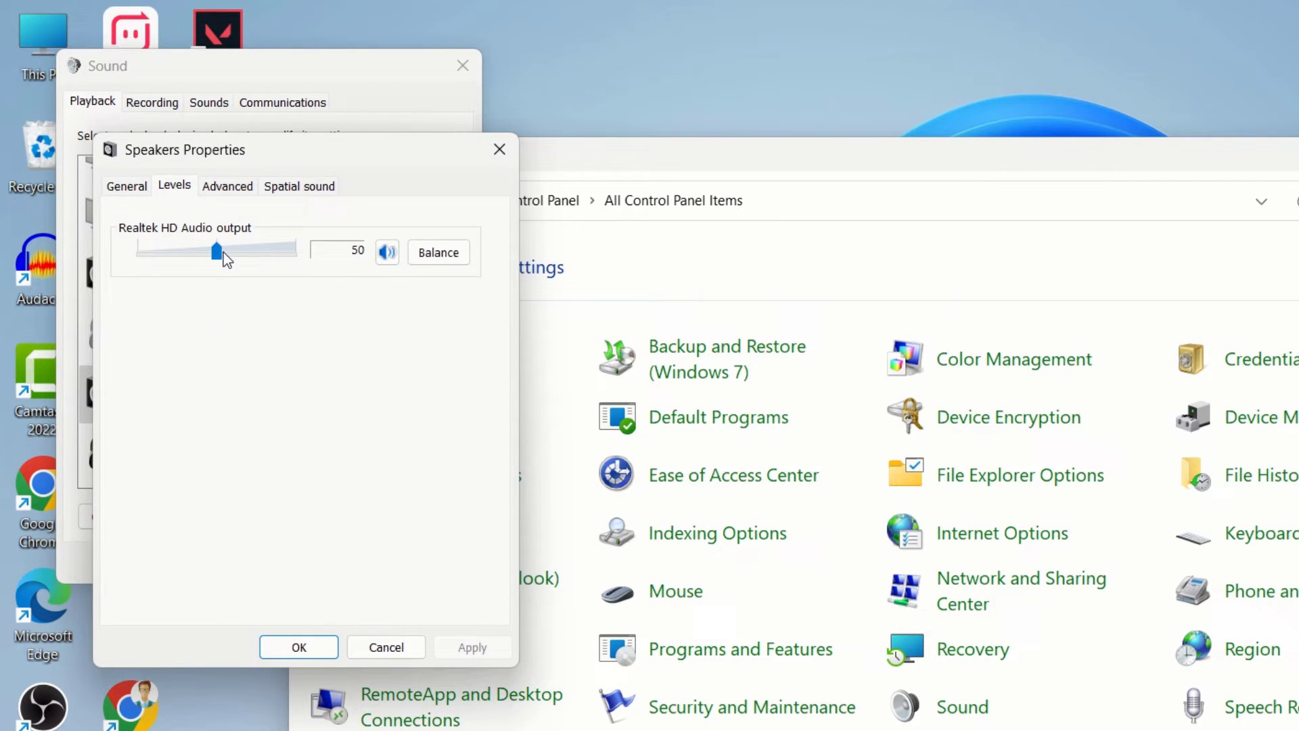
left_click_drag(224, 253, 302, 255)
left_click(227, 189)
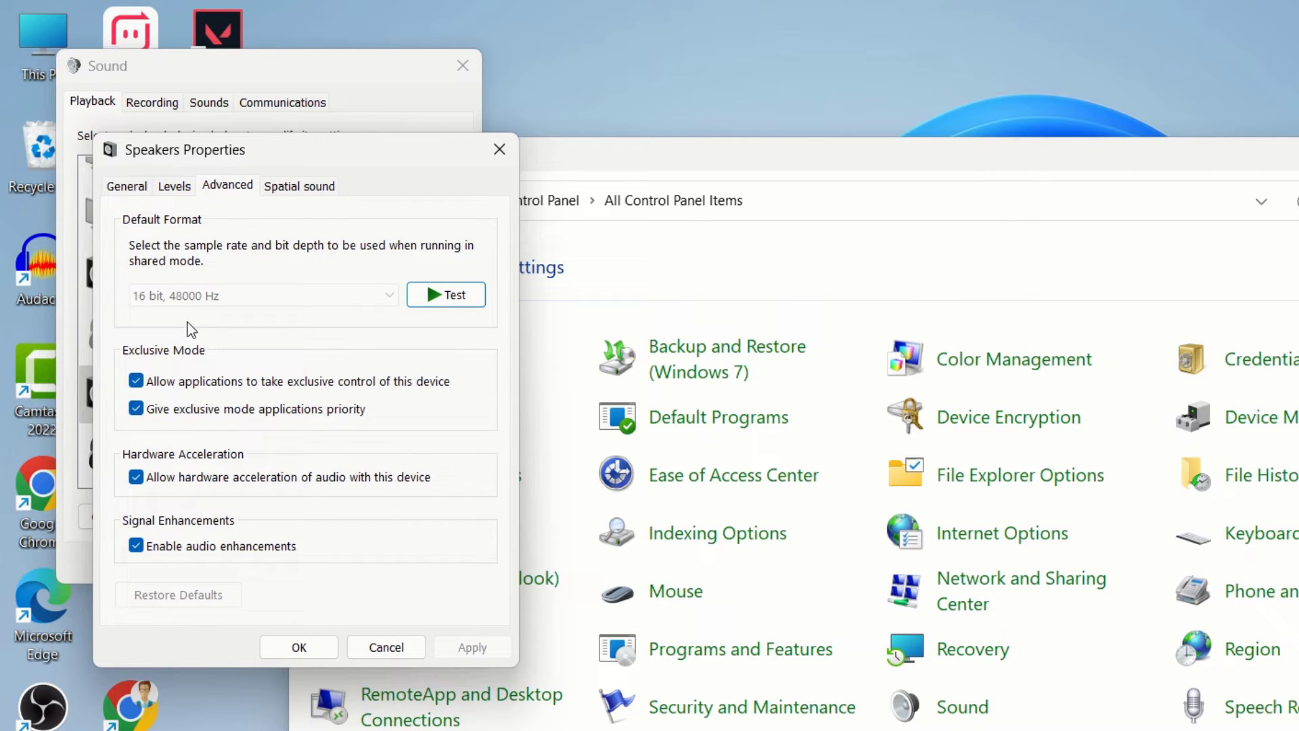
left_click(315, 651)
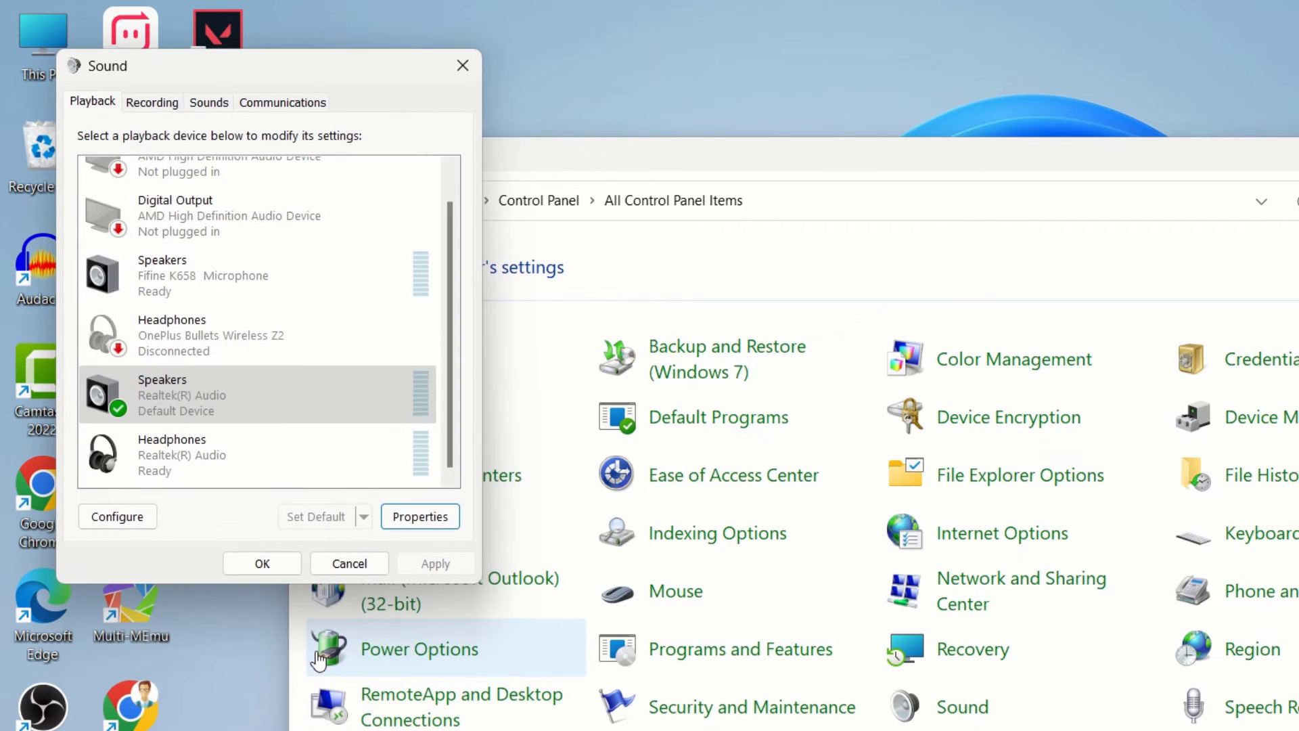
Step: Close Sound and Control Panel, then search 'troubleshoot settings' to open Troubleshoot settings
left_click(475, 77)
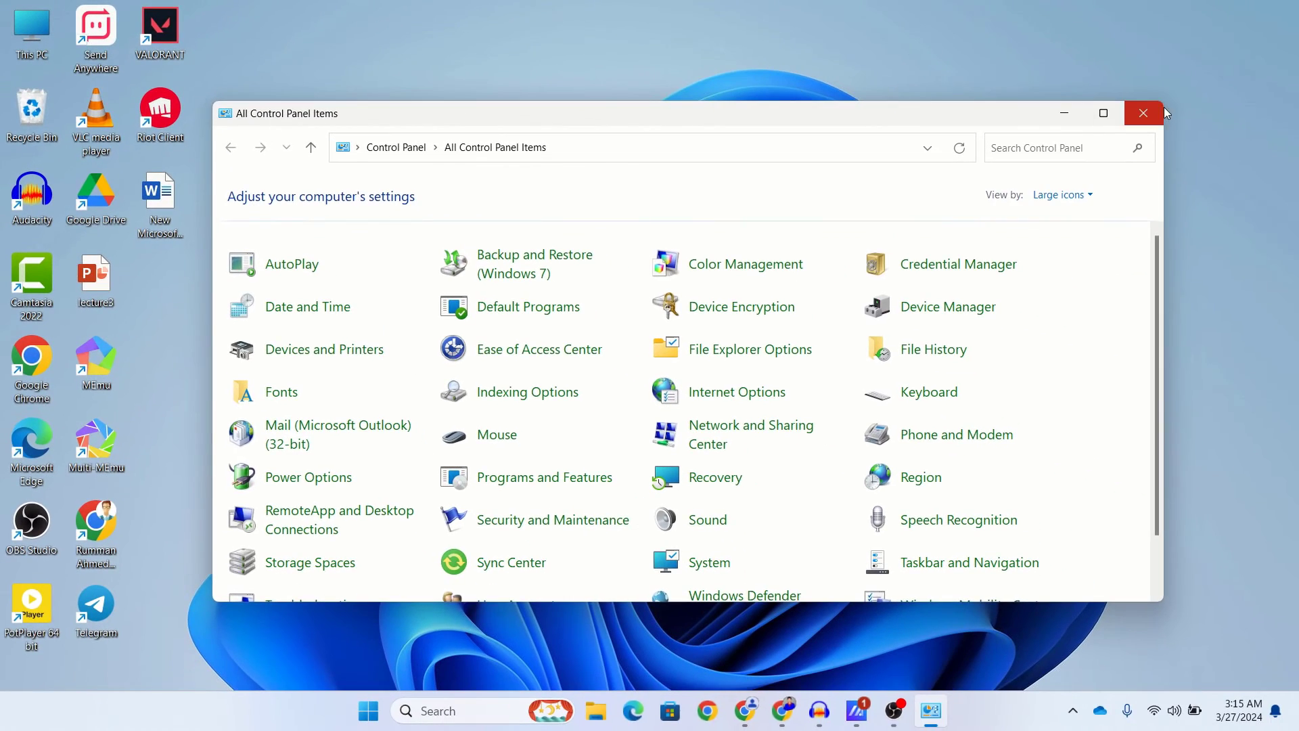
left_click(1159, 111)
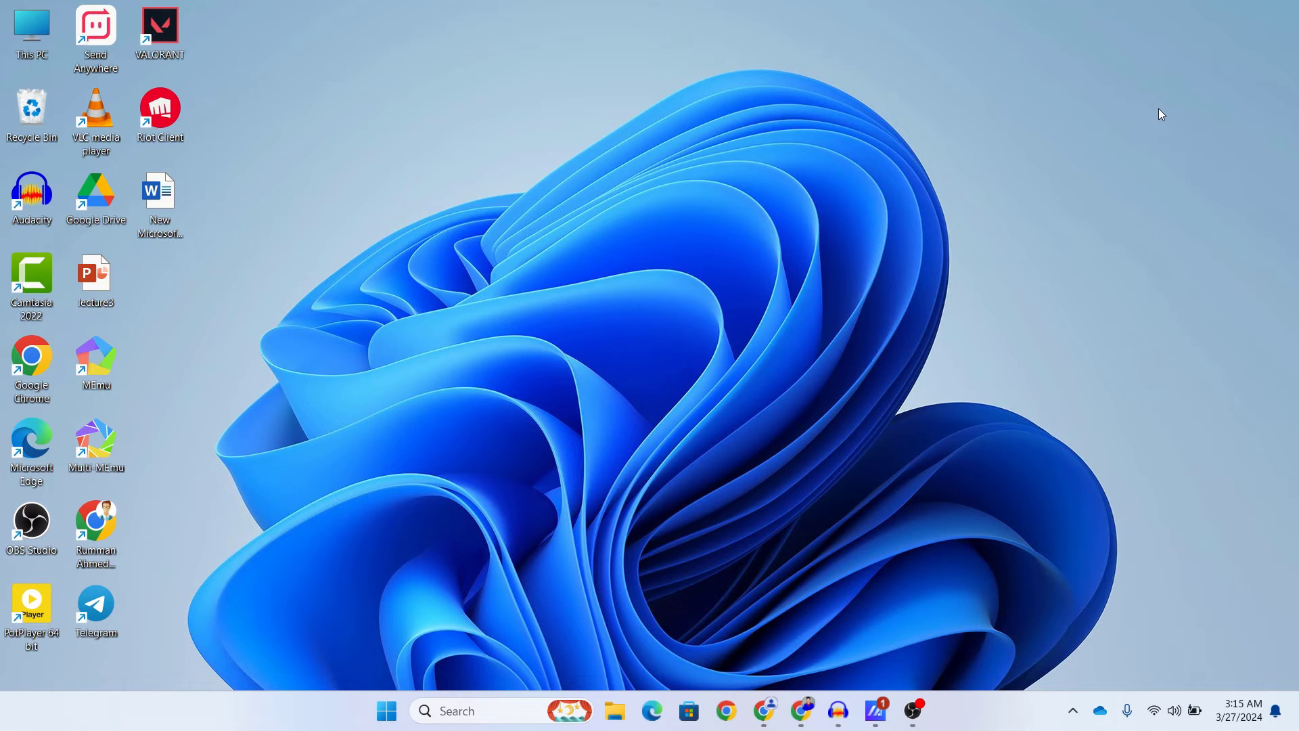
left_click(452, 710)
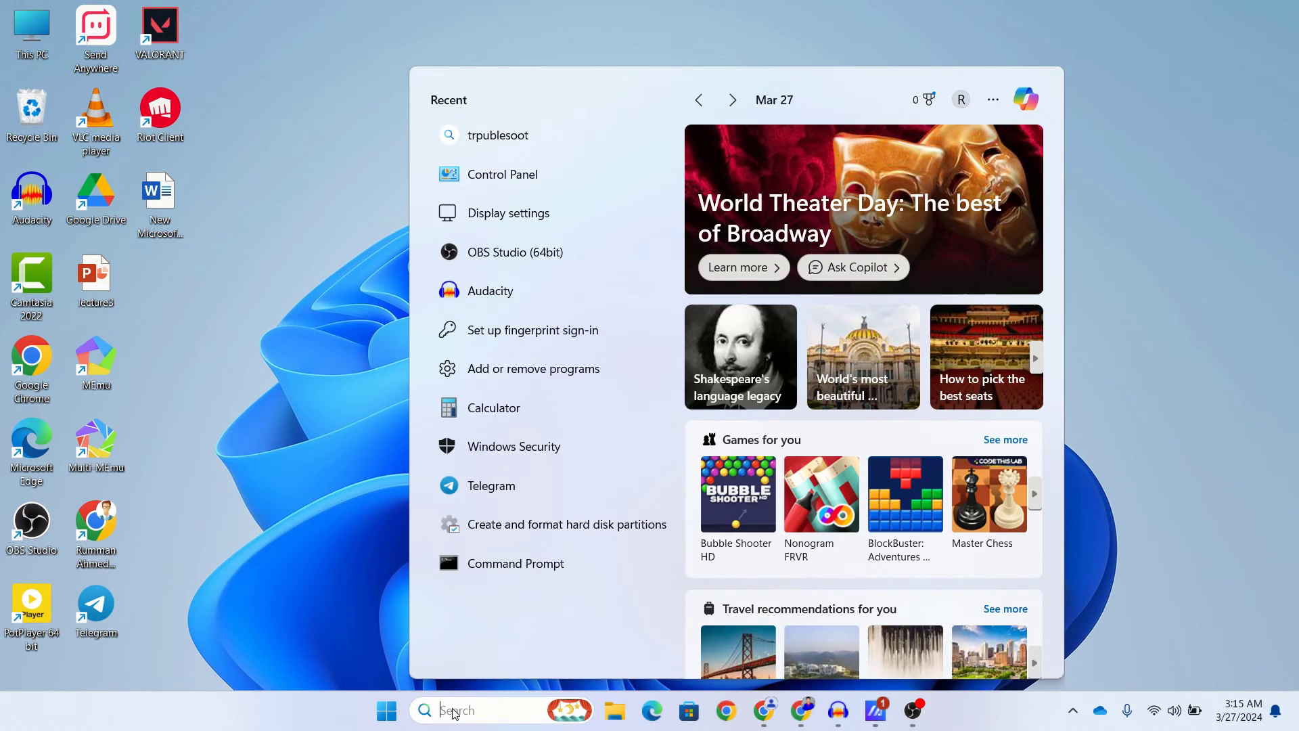
type("troubleshoot settings")
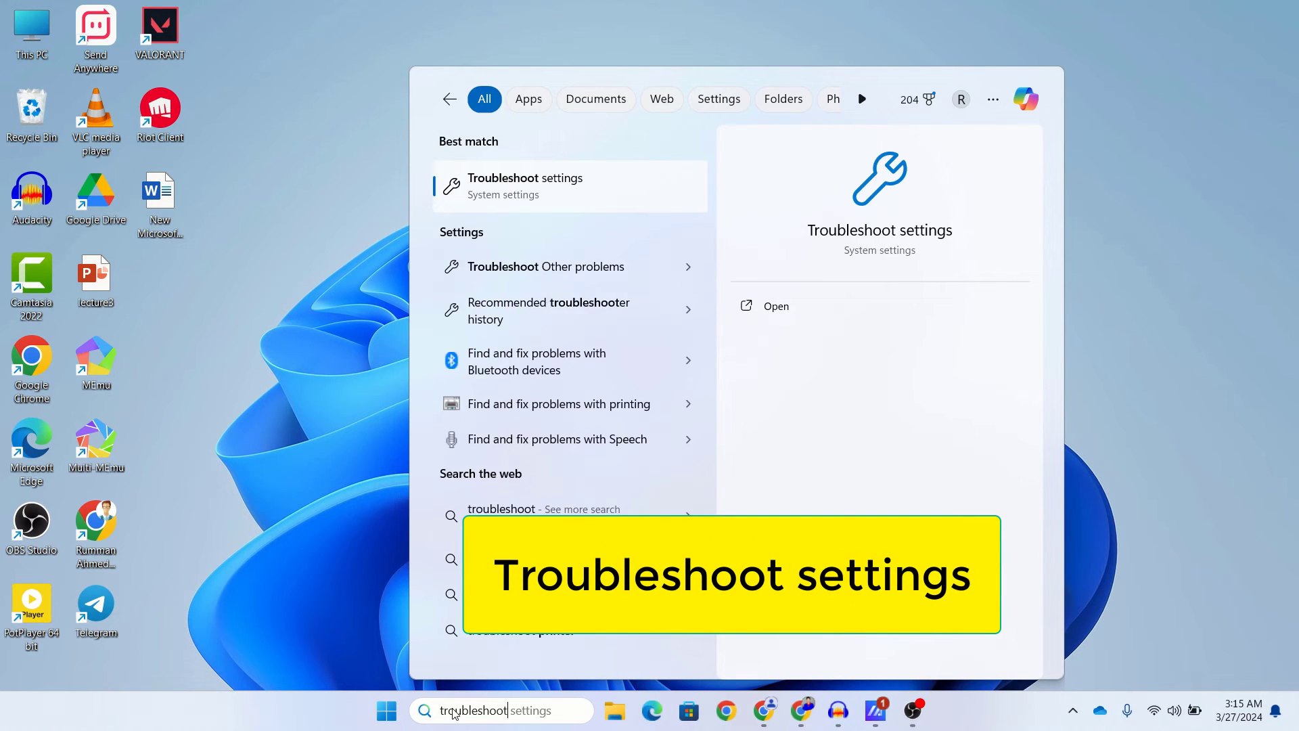
left_click(535, 201)
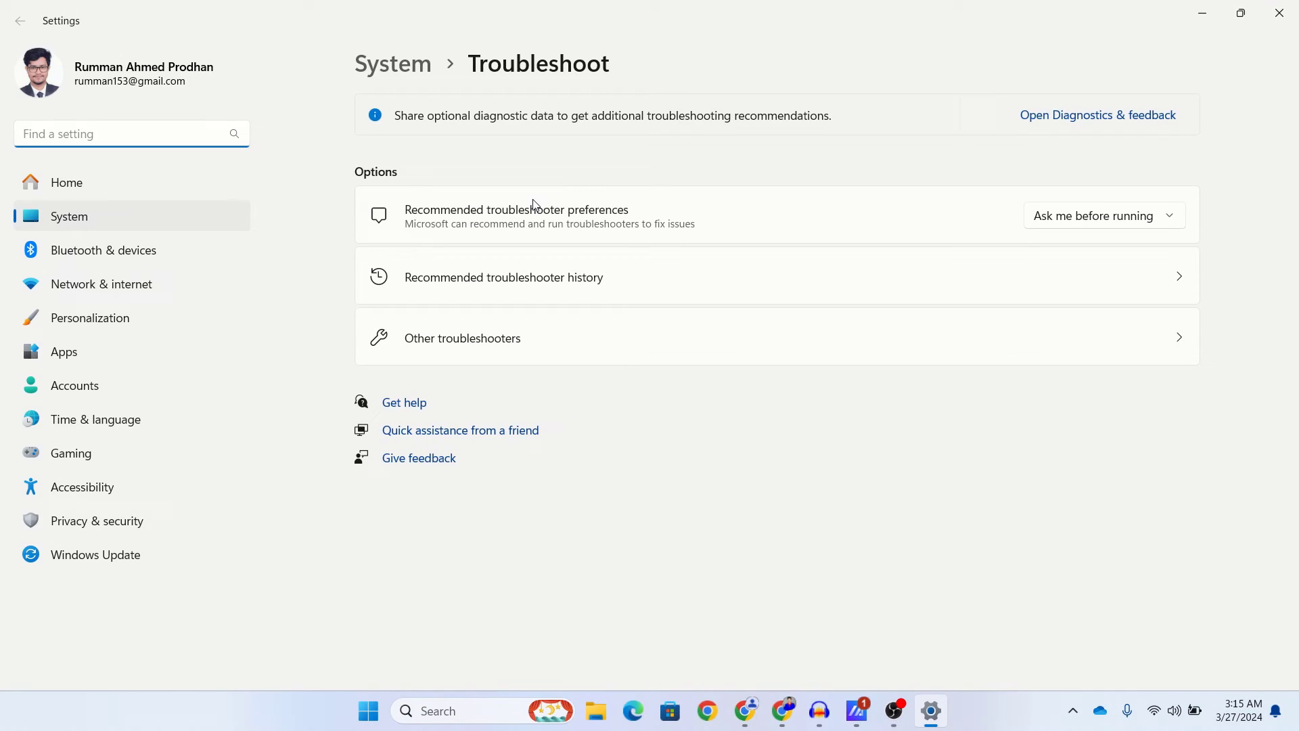
Step: Run the Audio troubleshooter from Other troubleshooters, then close the Get Help window
left_click(548, 340)
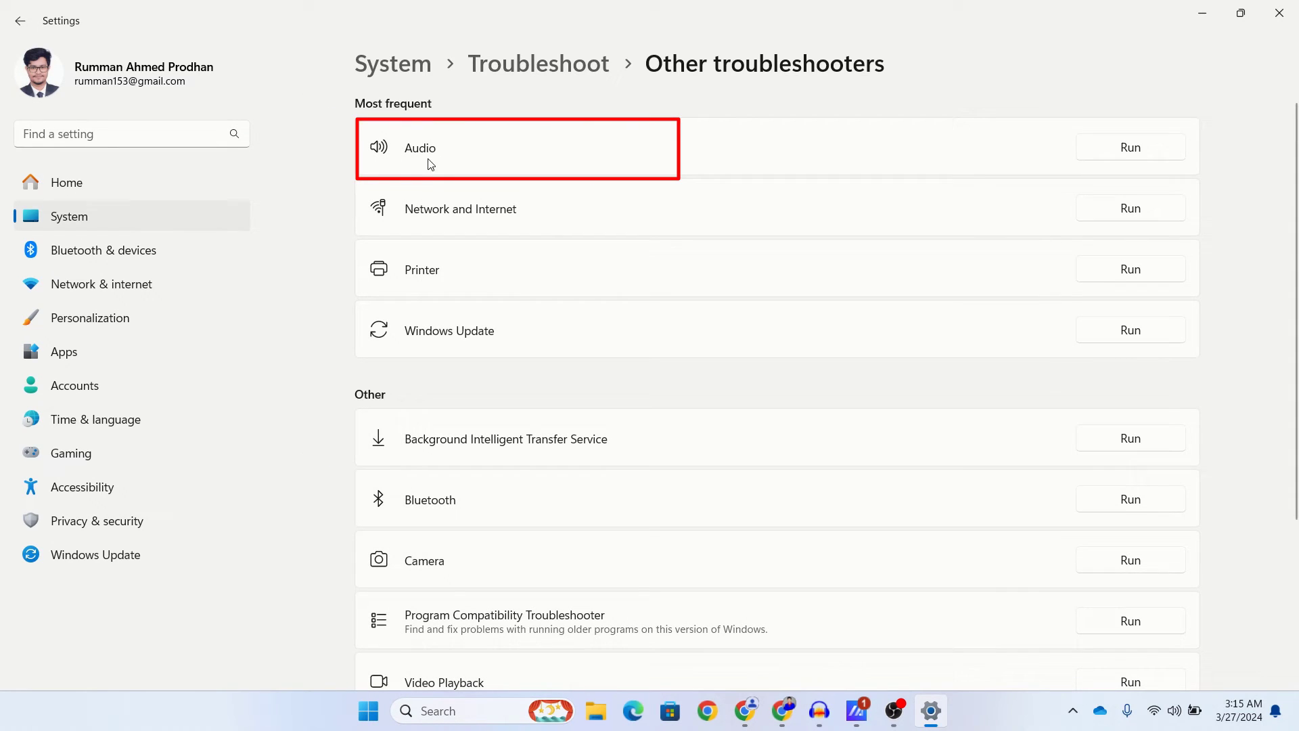
left_click(1126, 156)
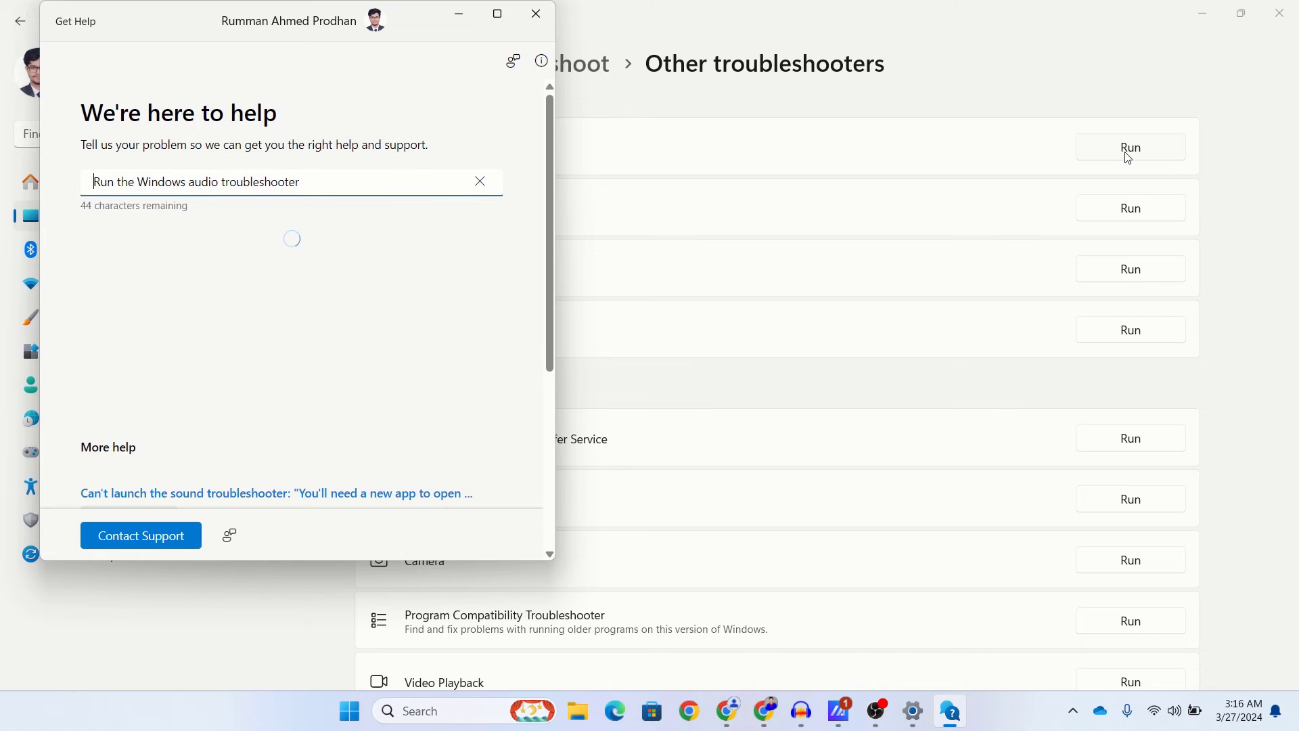
left_click(536, 14)
left_click(1279, 13)
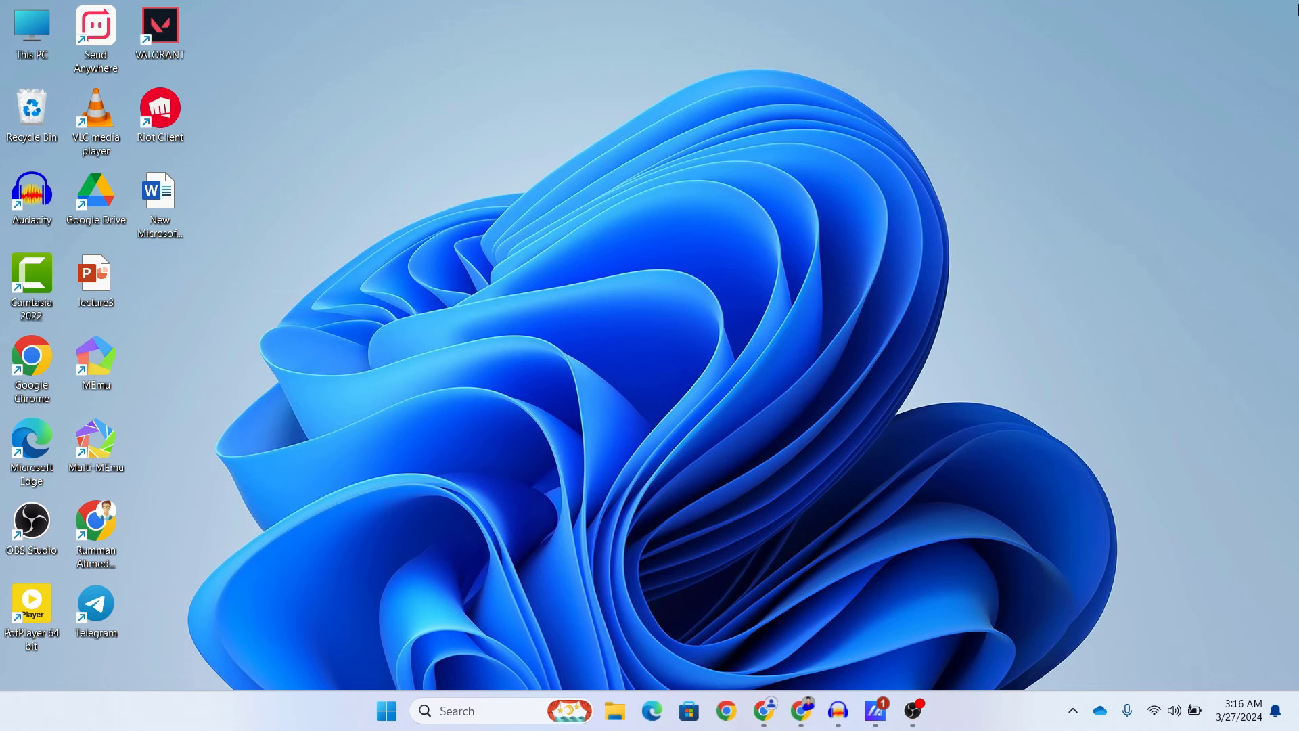